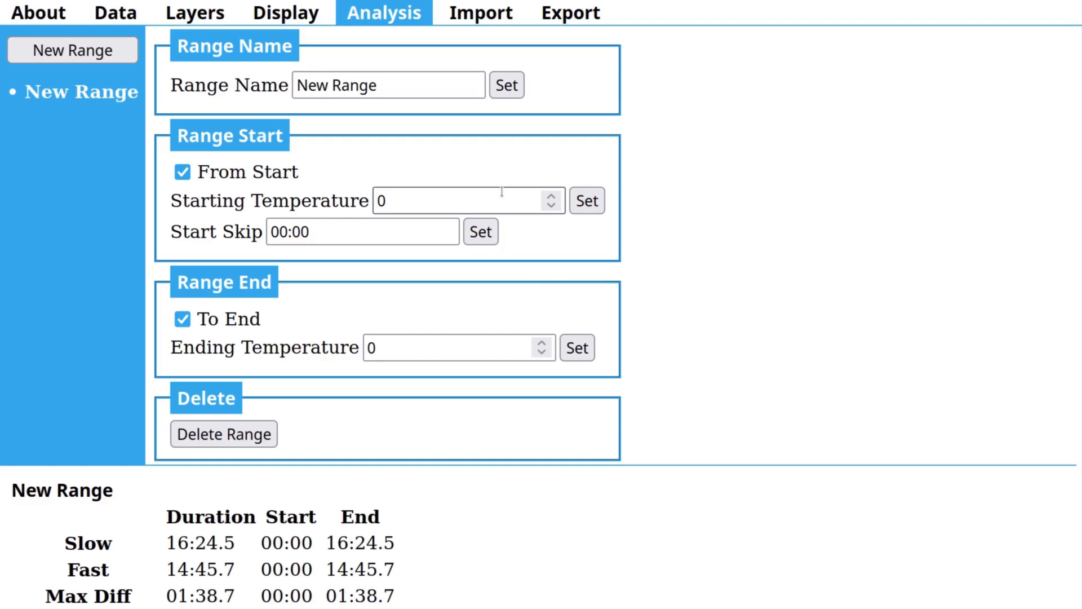
# Set the new analysis range's starting temperature to 300
pyautogui.click(501, 192)
pyautogui.press('BackSpace')
pyautogui.write('300')
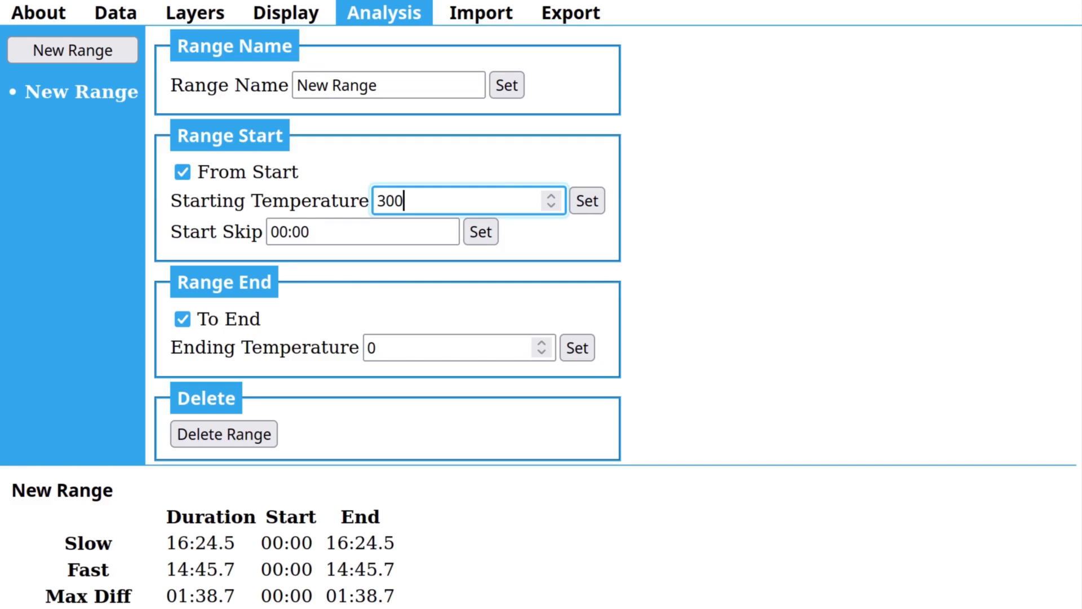
pyautogui.press('Tab')
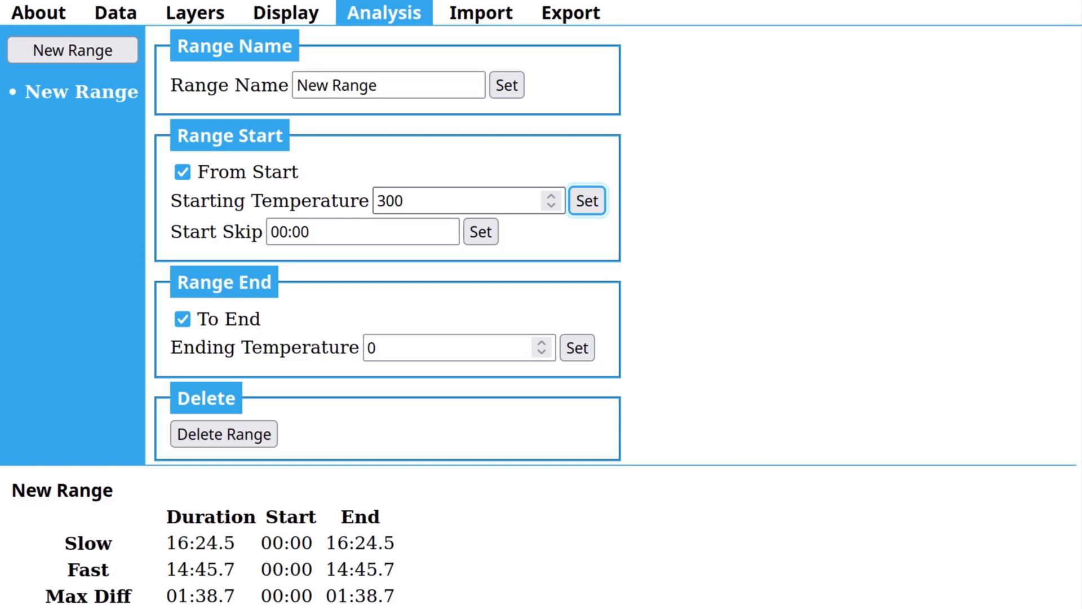
pyautogui.press('Return')
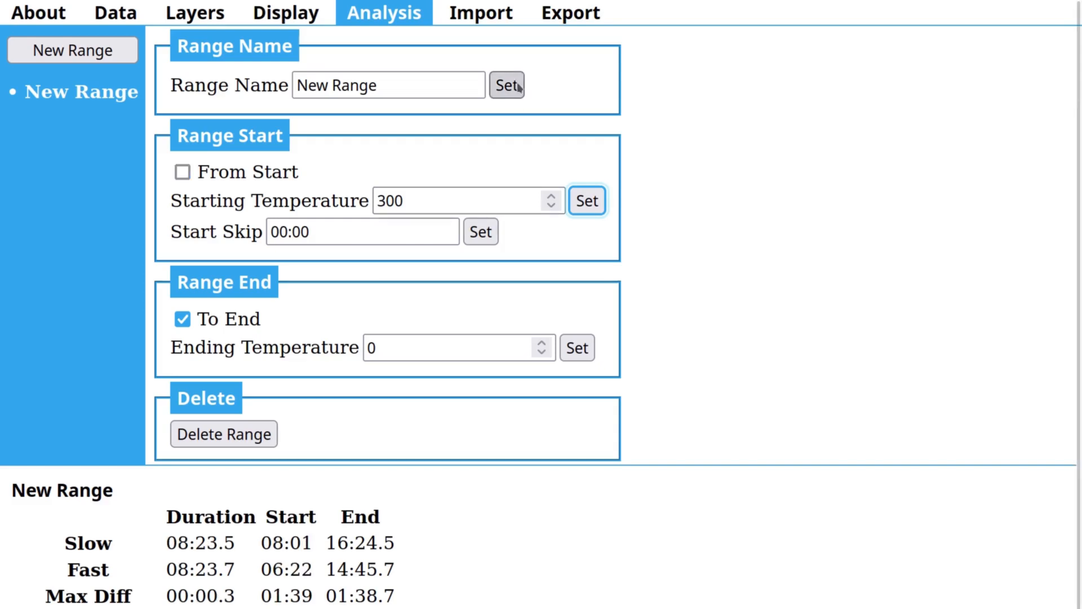
# Rename the range as Significant and review its timing and temperature comparison
pyautogui.moveTo(417, 79); pyautogui.dragTo(271, 46)
pyautogui.write('Signif')
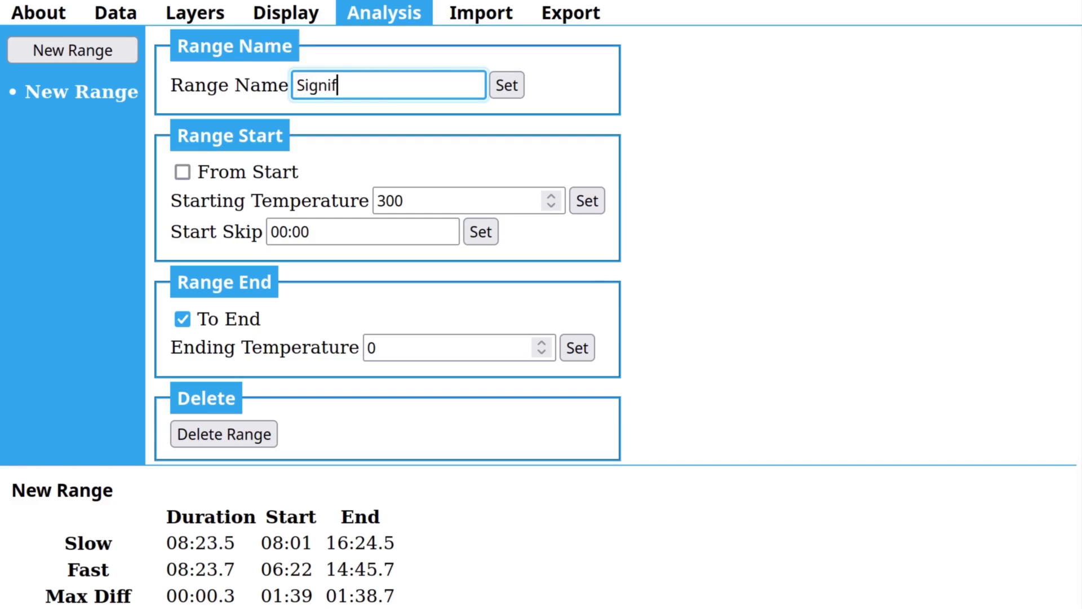
pyautogui.write('icant')
pyautogui.click(505, 90)
pyautogui.scroll(-6, 505, 93)
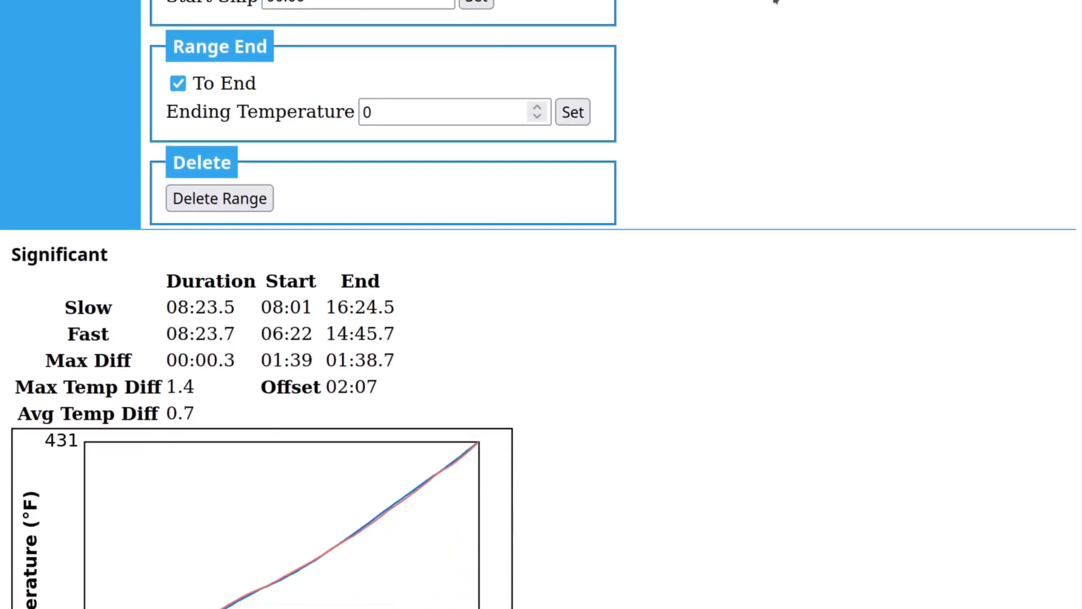
pyautogui.scroll(-1, 541, 304)
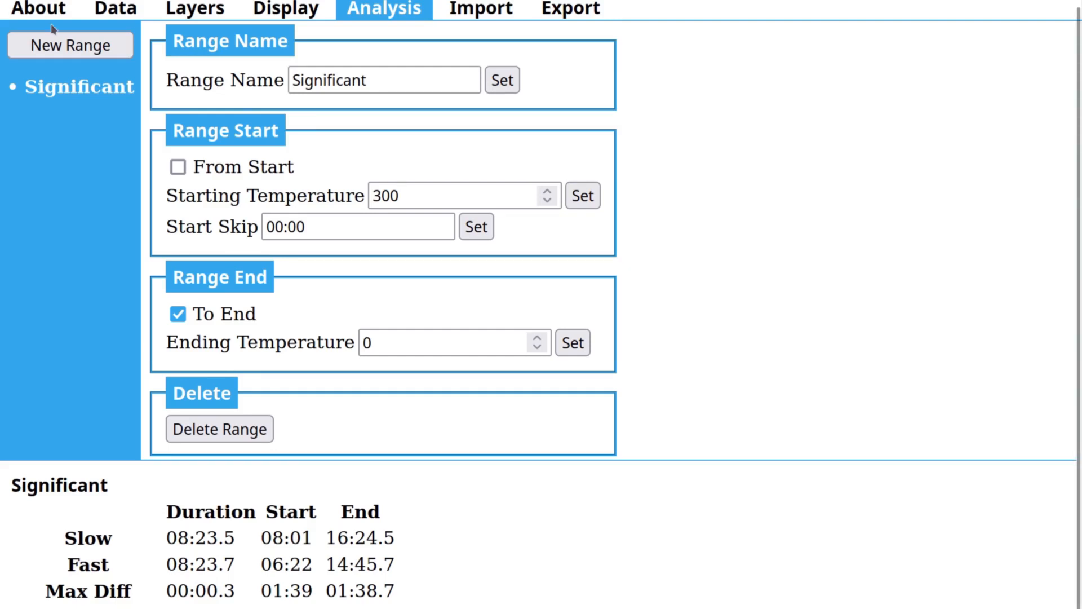
# Add another analysis range and name it Yellow
pyautogui.click(53, 55)
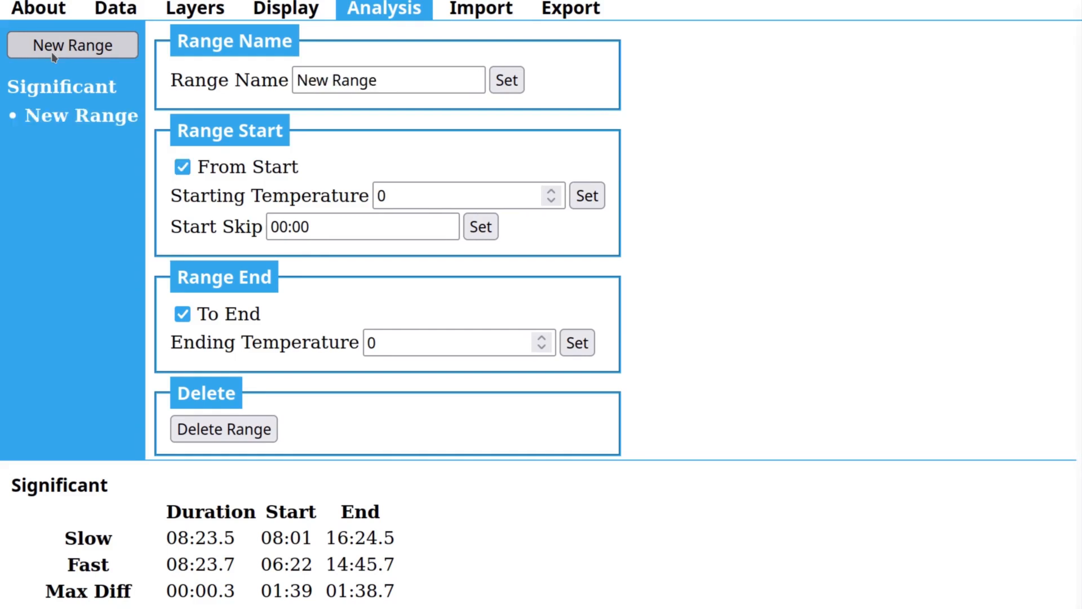
pyautogui.moveTo(376, 84); pyautogui.dragTo(269, 48)
pyautogui.write('Yellow')
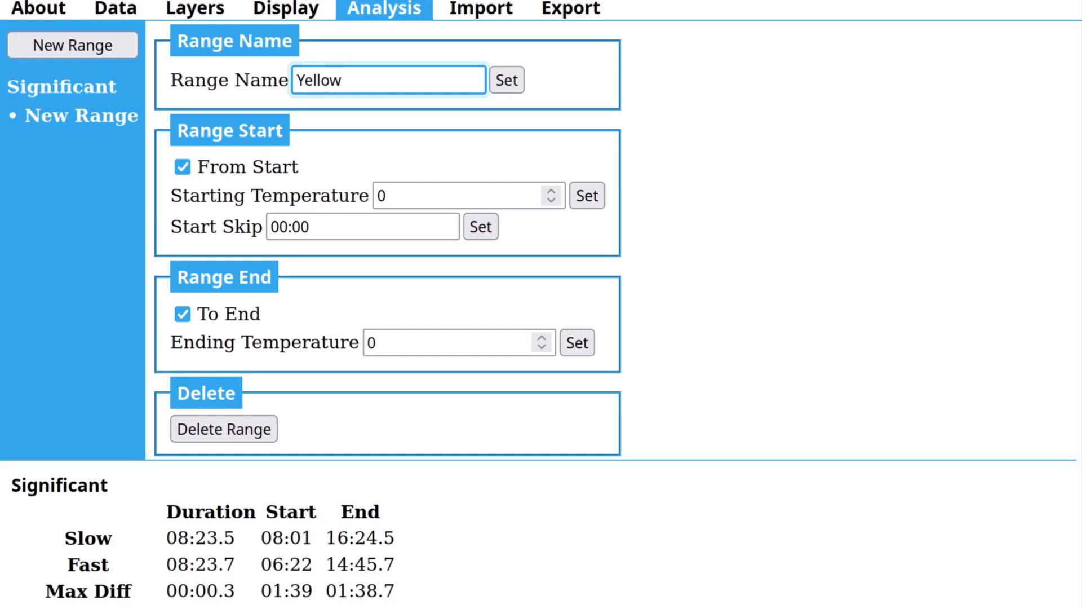
pyautogui.press('Tab')
pyautogui.press('Return')
# Set the Yellow range to start at a temperature of 300 and end at 330
pyautogui.press('Tab')
pyautogui.press('Tab')
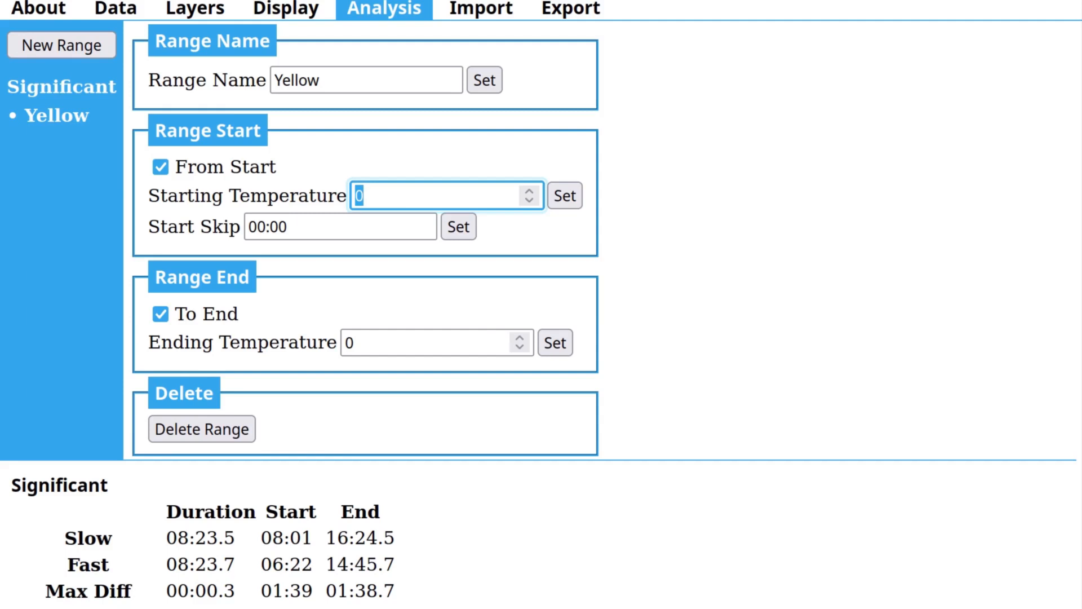
pyautogui.write('300')
pyautogui.press('Tab')
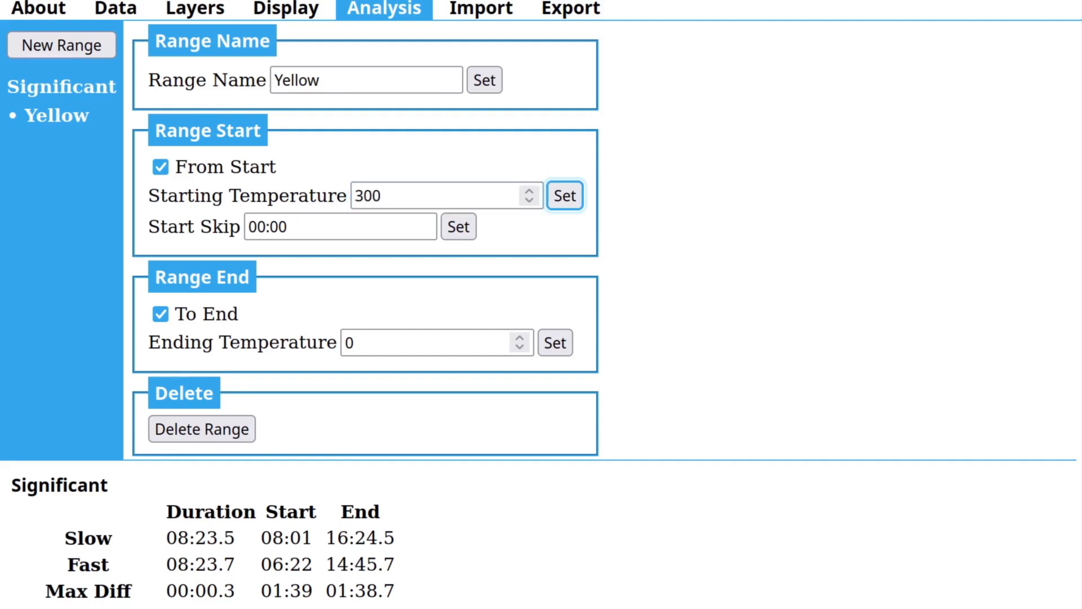
pyautogui.press('Return')
pyautogui.moveTo(364, 342); pyautogui.dragTo(309, 331)
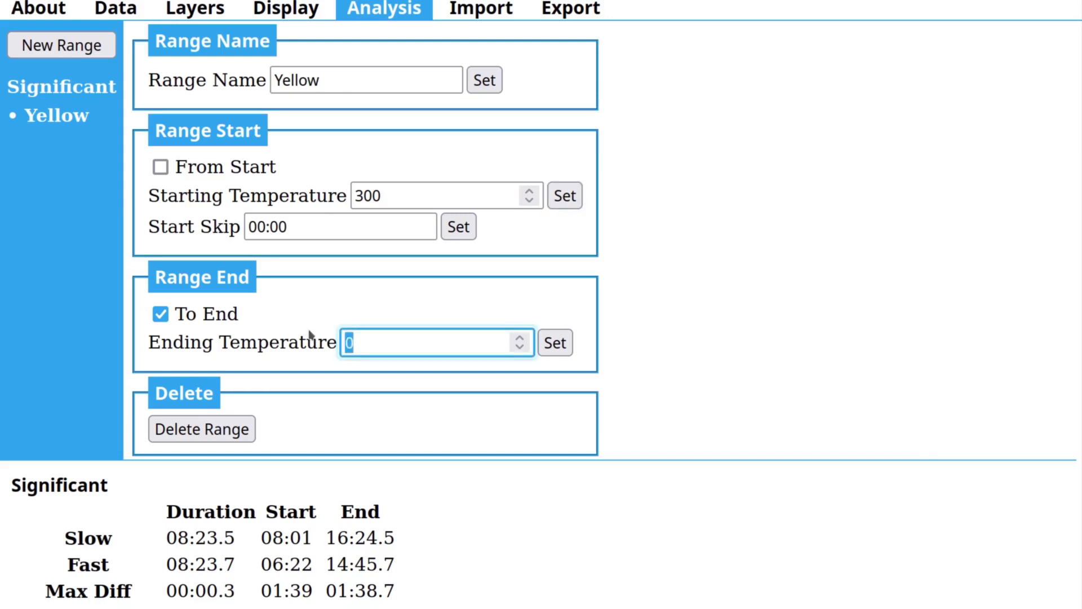
pyautogui.write('330')
pyautogui.press('Tab')
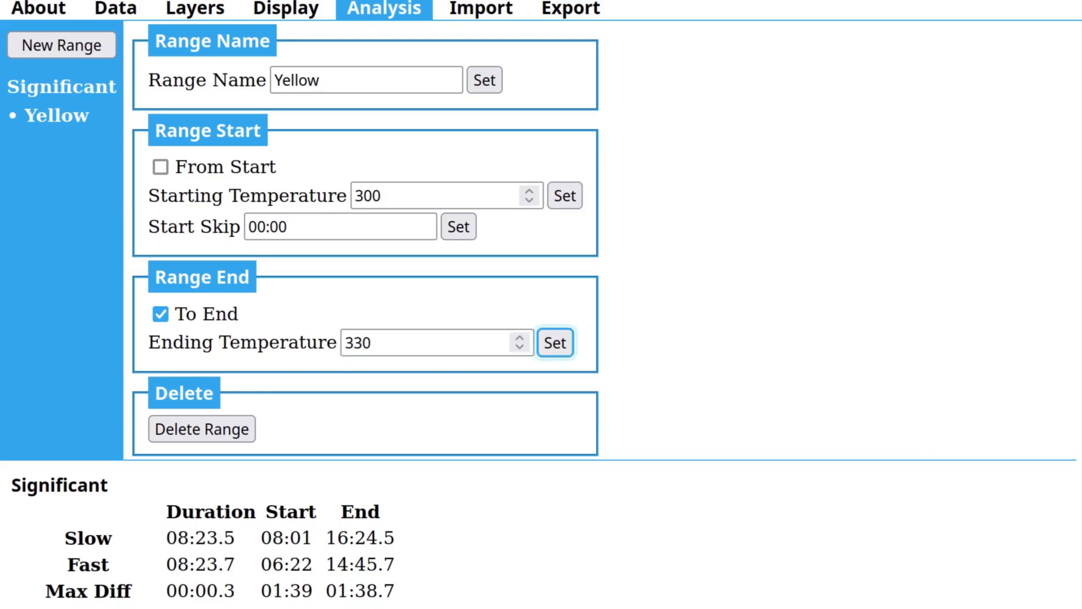
pyautogui.press('Return')
# Add another analysis range and name it Brown
pyautogui.click(61, 46)
pyautogui.tripleClick(378, 80)
pyautogui.write('Brown')
pyautogui.press('Tab')
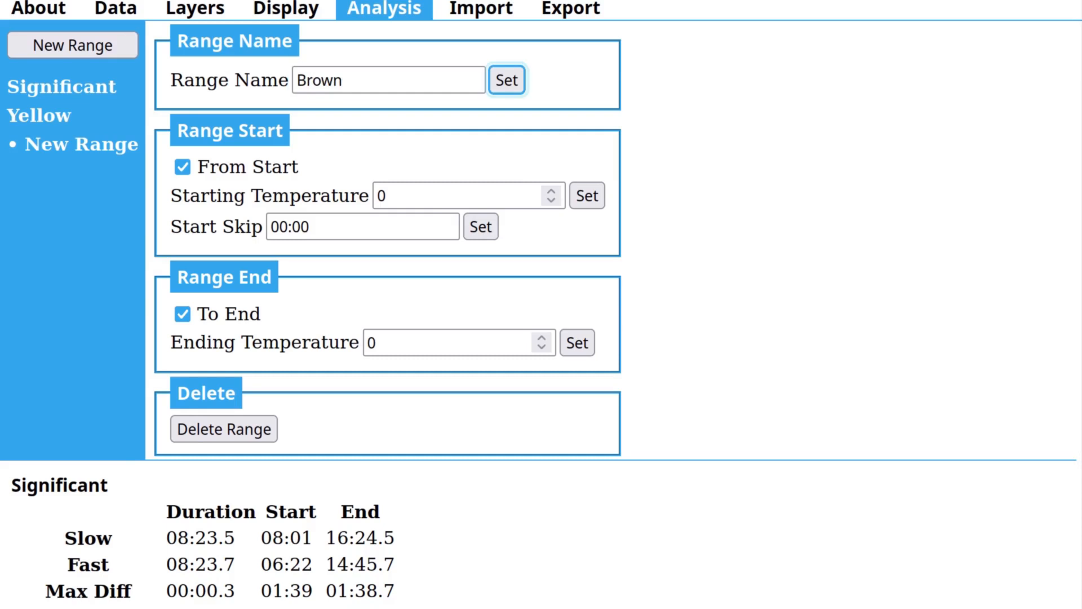
pyautogui.press('Return')
# Set the Brown range to start at a temperature of 330 and end at 380
pyautogui.doubleClick(360, 196)
pyautogui.write('330')
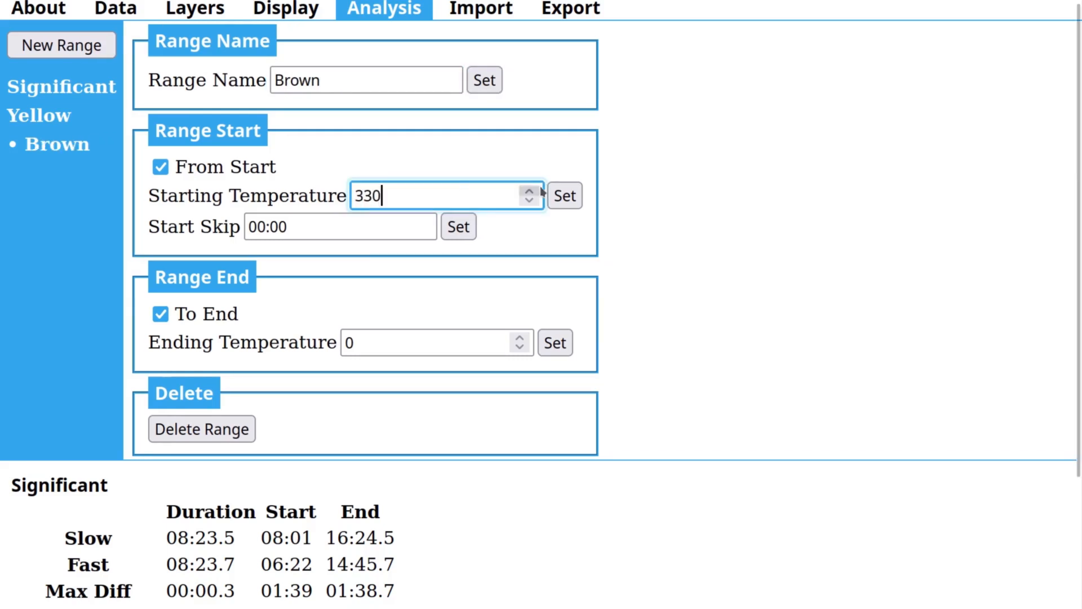
pyautogui.click(569, 201)
pyautogui.moveTo(430, 338); pyautogui.dragTo(302, 329)
pyautogui.write('3800')
pyautogui.press('BackSpace')
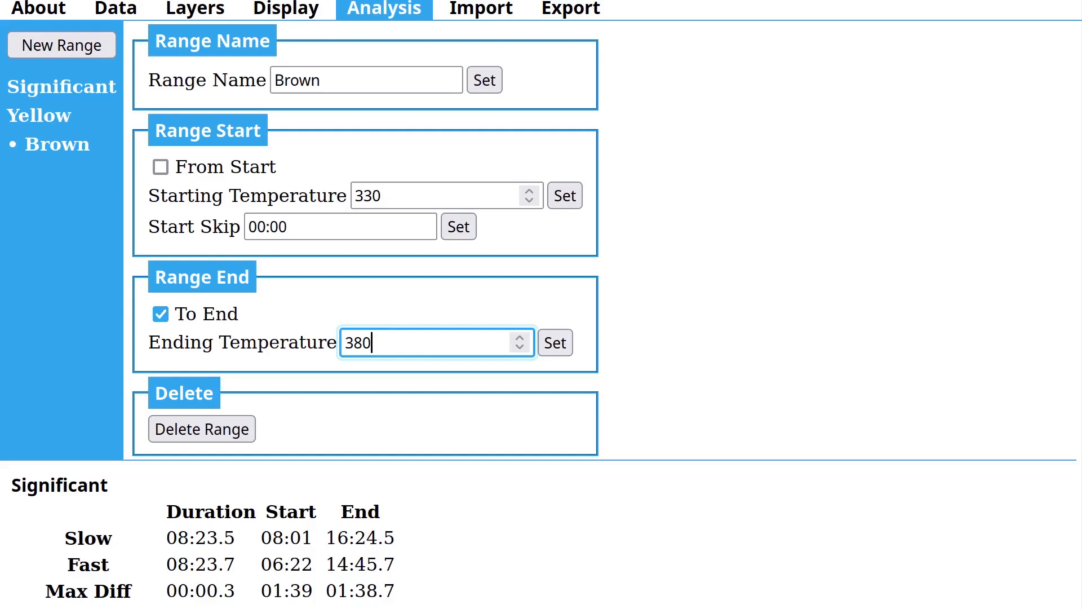
pyautogui.click(554, 351)
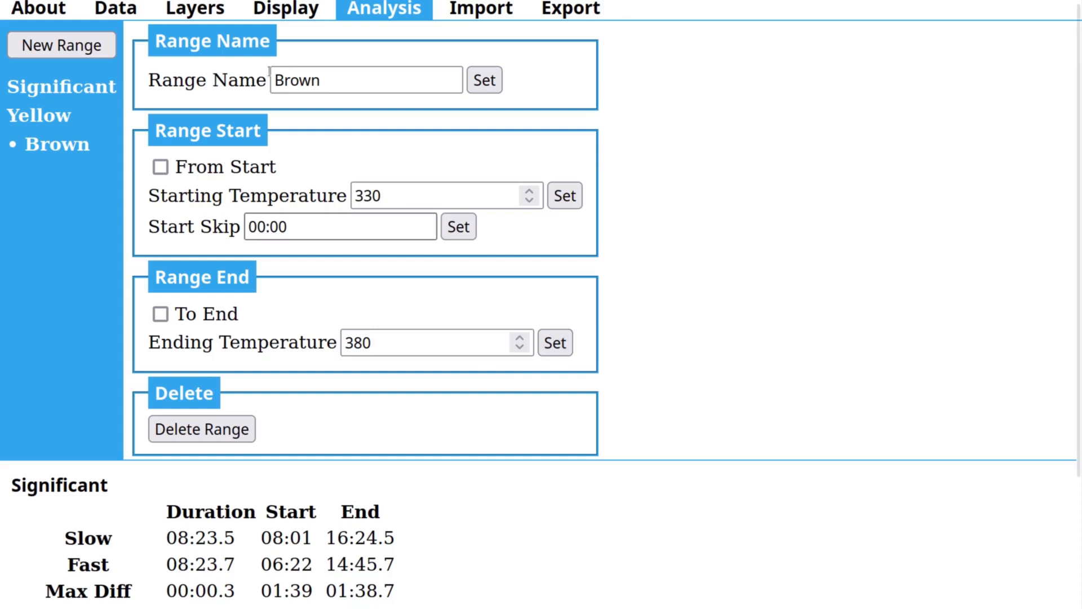
# Add another analysis range and name it Cracks
pyautogui.click(67, 47)
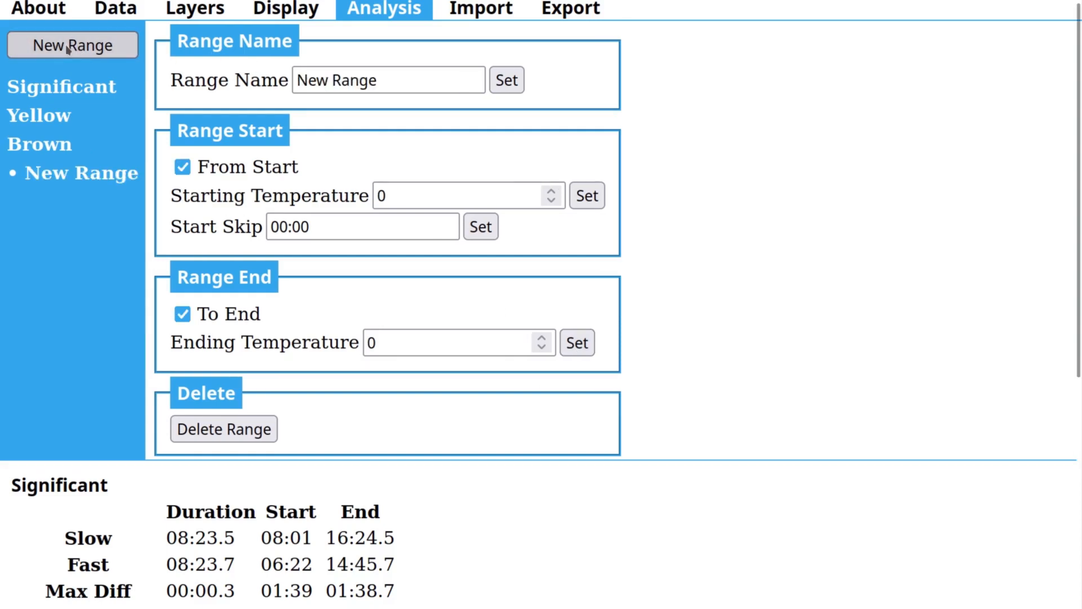
pyautogui.moveTo(383, 80); pyautogui.dragTo(224, 73)
pyautogui.write('Clo')
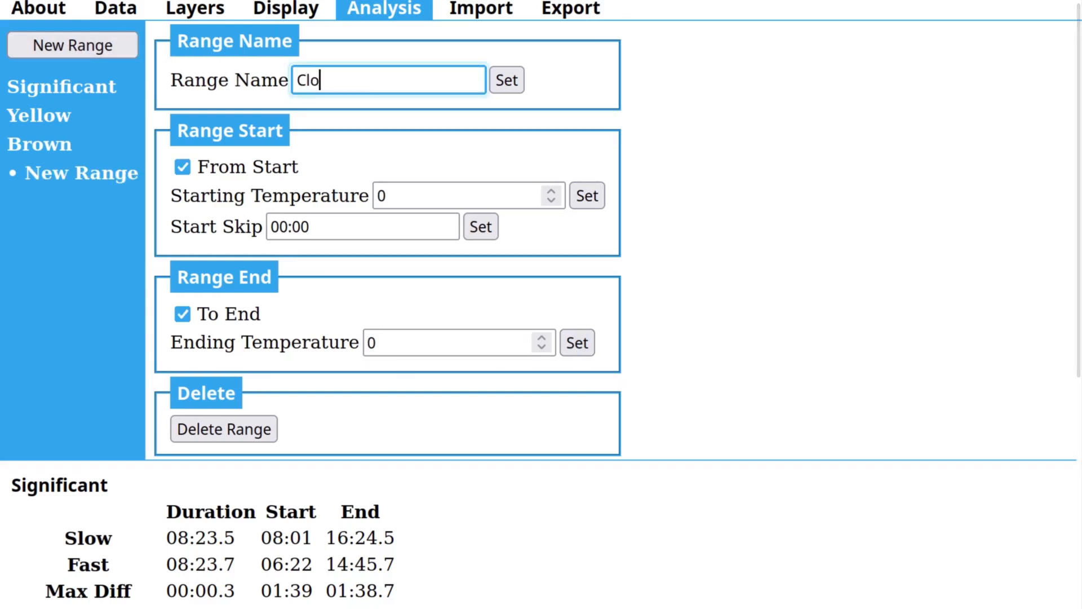
pyautogui.press('BackSpace')
pyautogui.write('racks')
pyautogui.press('Tab')
pyautogui.press('Return')
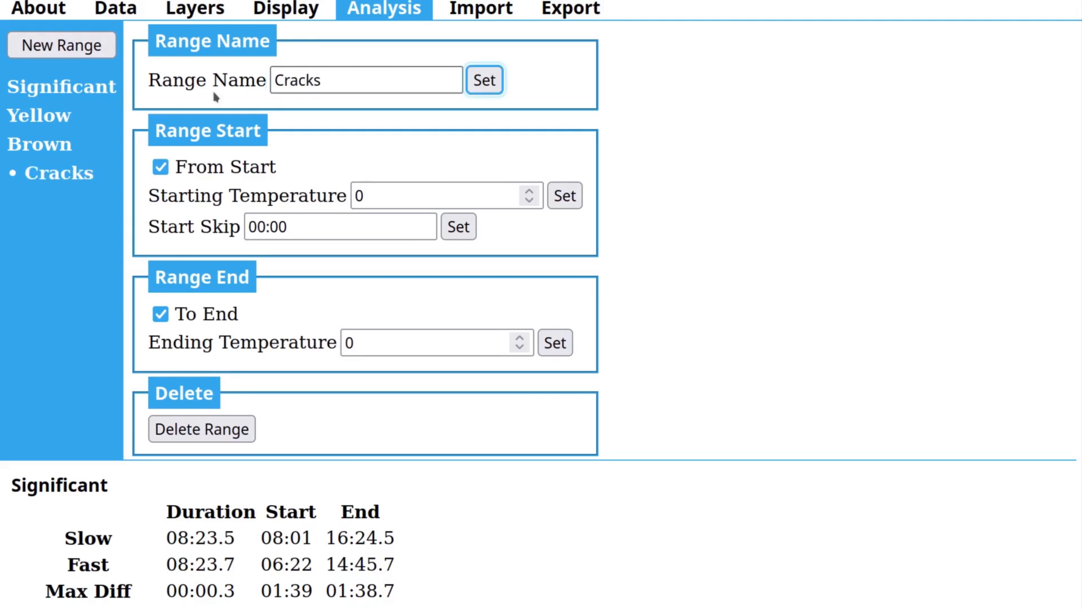
# Set the Cracks range to start at a temperature of 380 and end at 430
pyautogui.moveTo(427, 194); pyautogui.dragTo(306, 182)
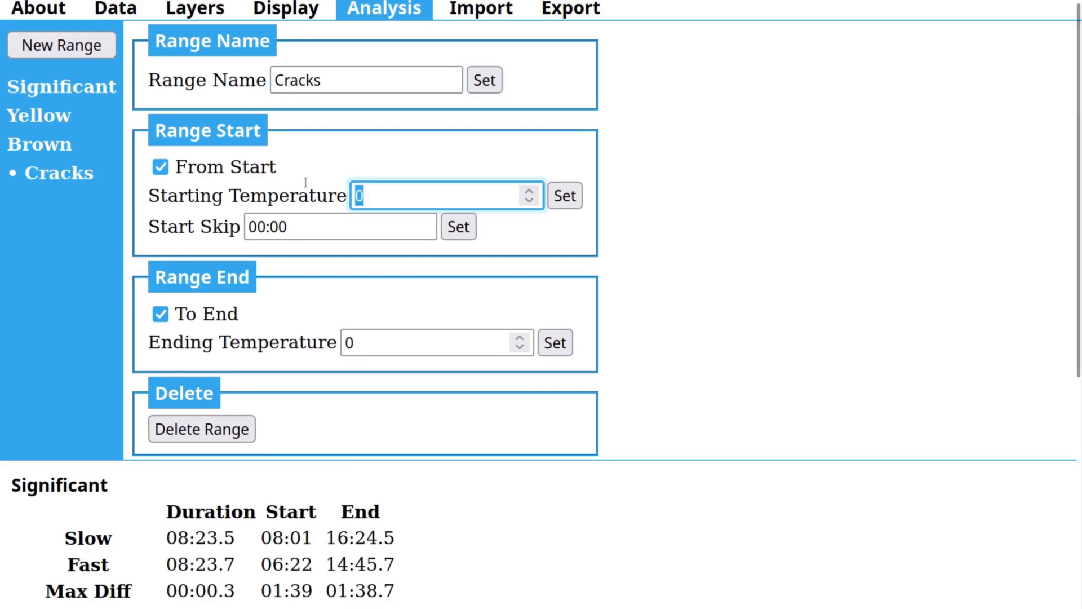
pyautogui.write('380')
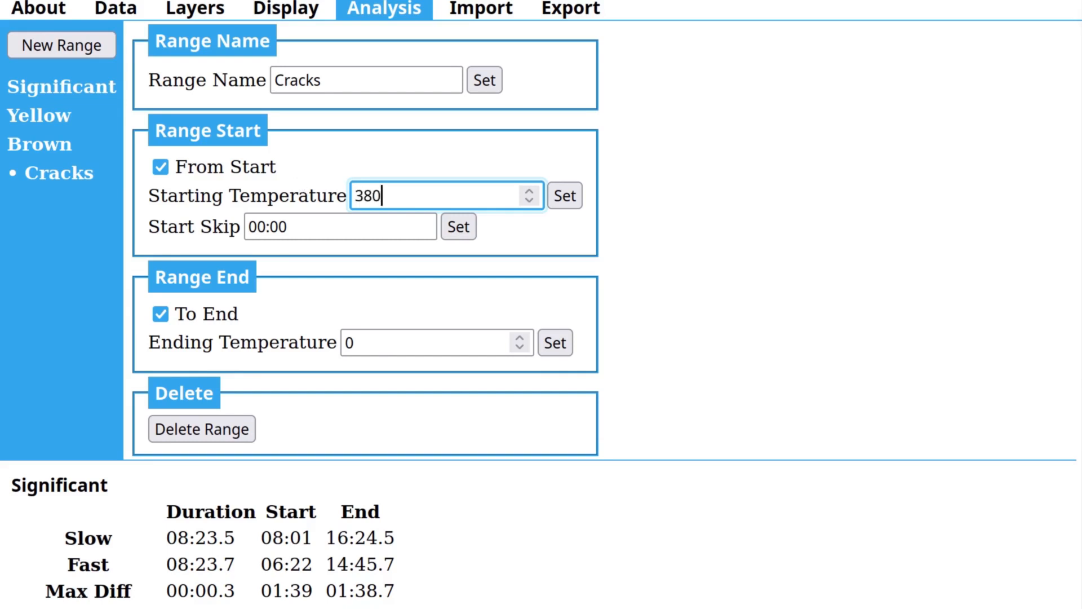
pyautogui.click(563, 204)
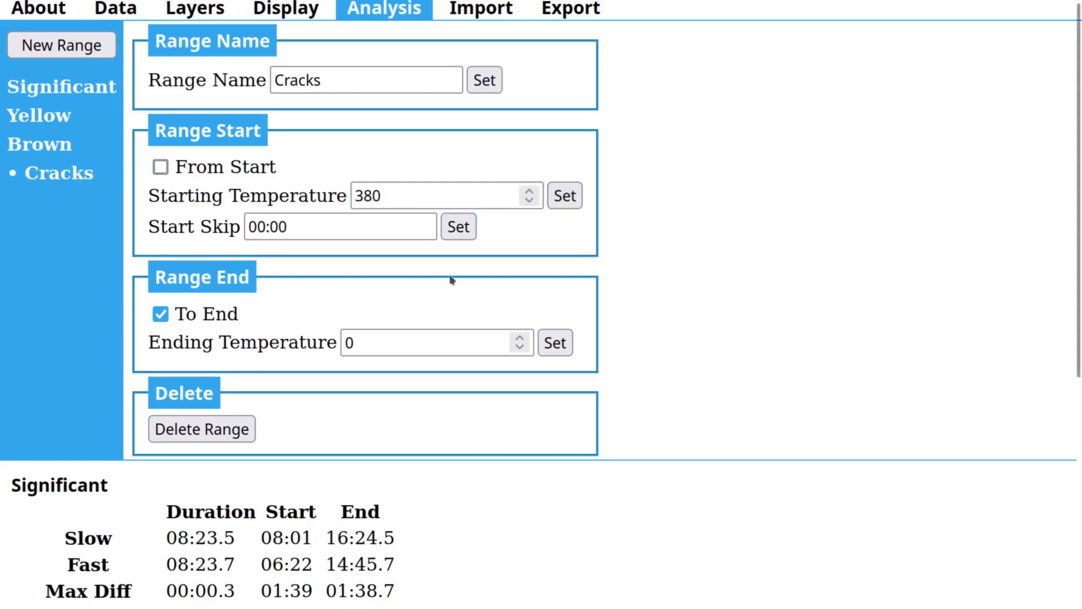
pyautogui.moveTo(415, 343); pyautogui.dragTo(298, 328)
pyautogui.write('430')
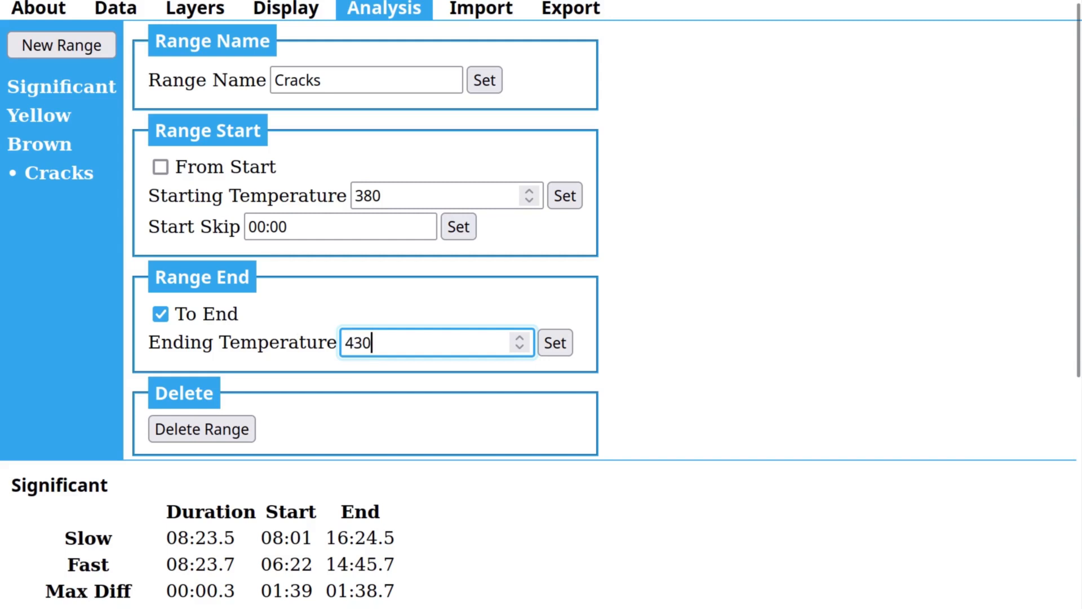
pyautogui.click(562, 353)
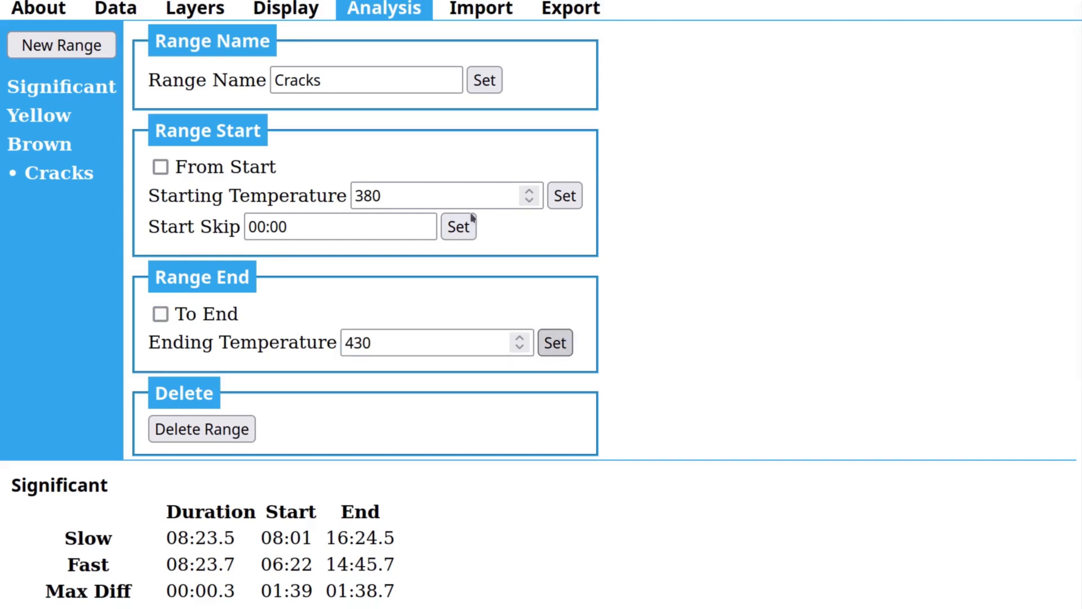
# Add an analysis range named 2C with a starting temperature of 430
pyautogui.click(102, 55)
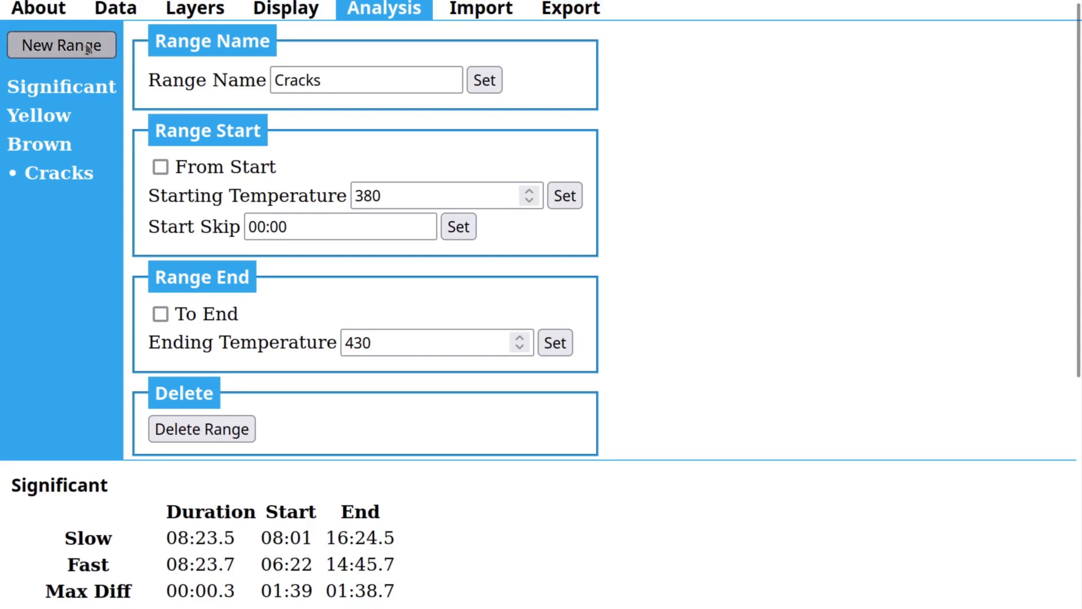
pyautogui.moveTo(395, 83); pyautogui.dragTo(251, 52)
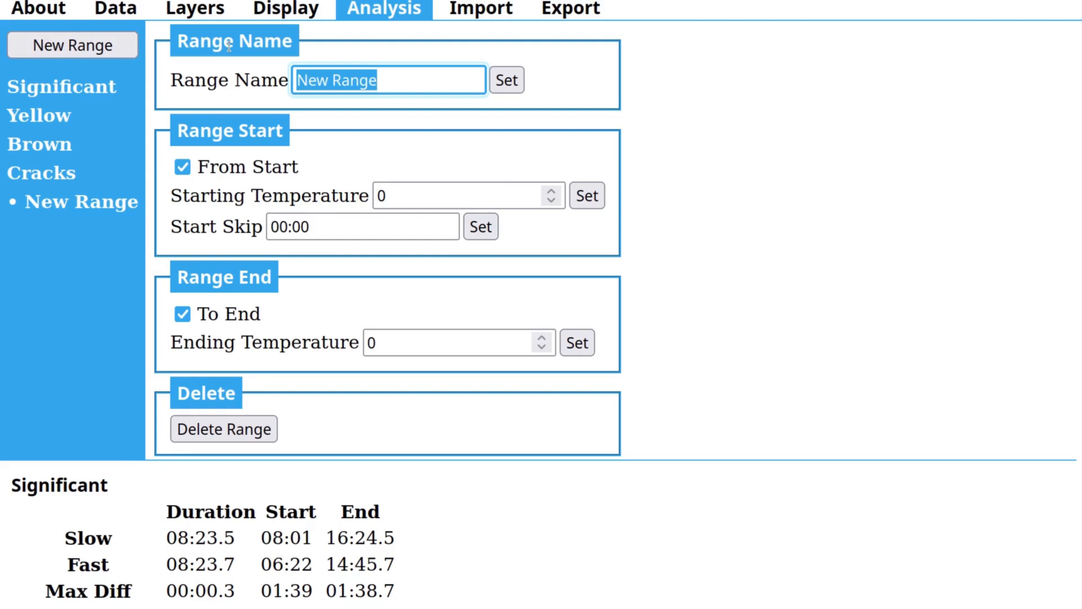
pyautogui.write('2C')
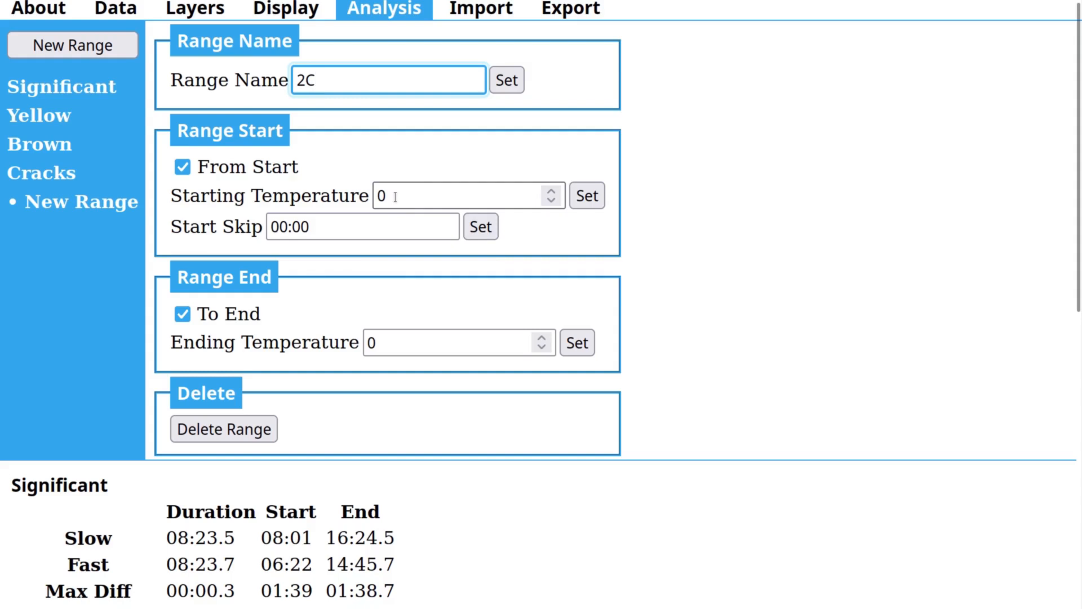
pyautogui.moveTo(395, 197); pyautogui.dragTo(312, 184)
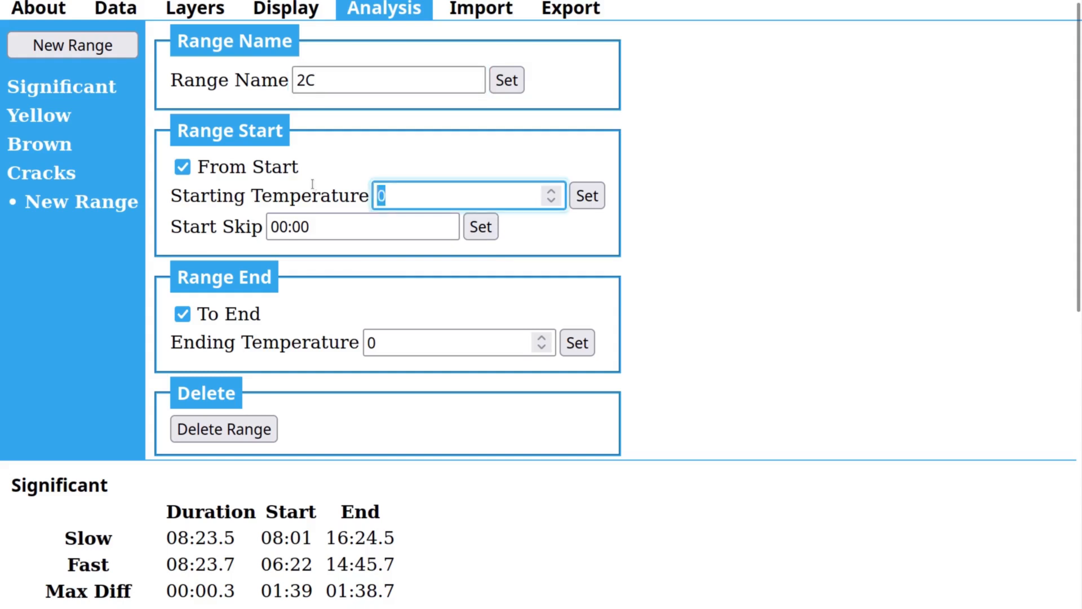
pyautogui.write('430')
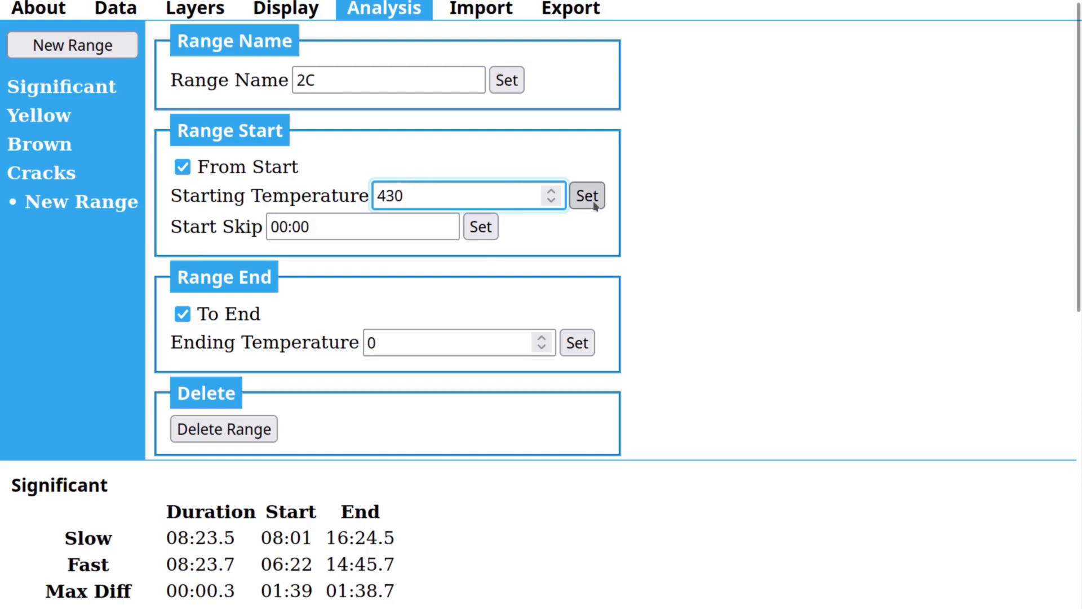
pyautogui.click(595, 206)
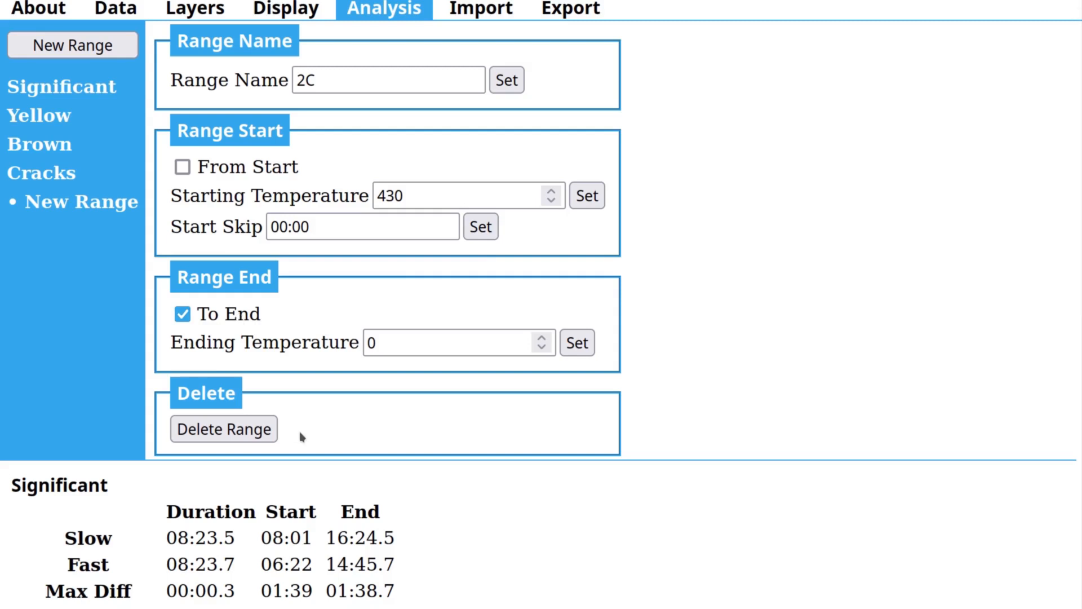
pyautogui.click(502, 87)
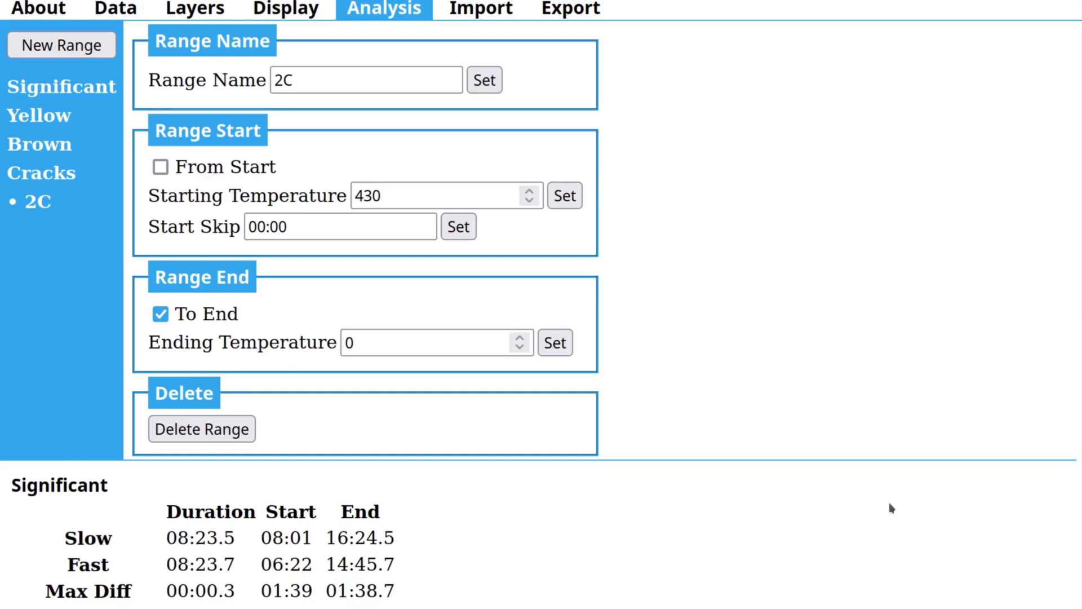
# Examine the duration, time and temperature differences and graphs of the Yellow, Brown and Cracks ranges
pyautogui.scroll(-7, 891, 507)
pyautogui.scroll(-10, 891, 508)
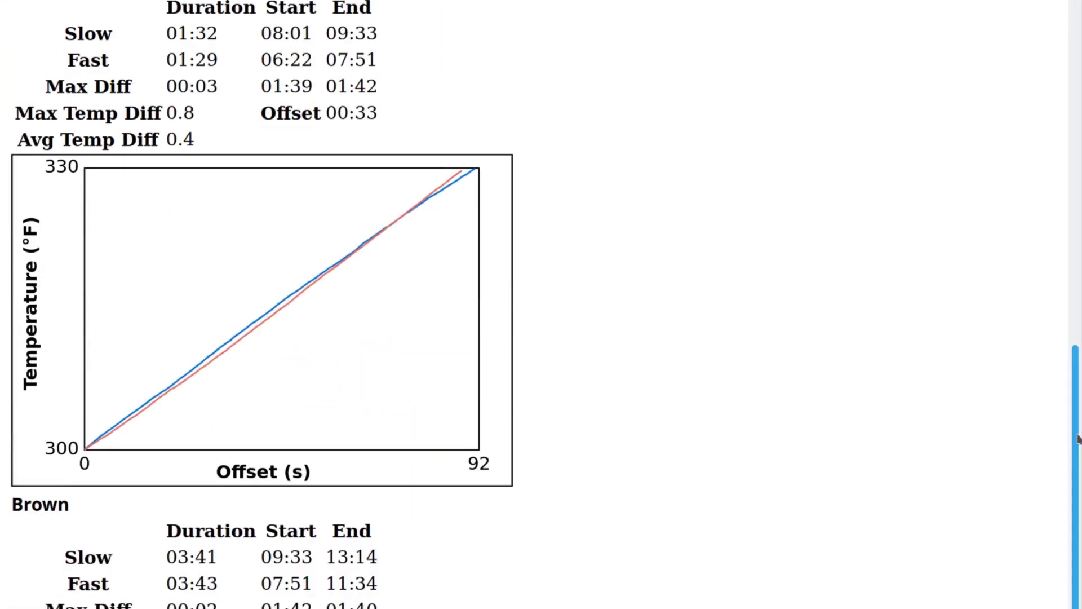
pyautogui.scroll(1, 1078, 439)
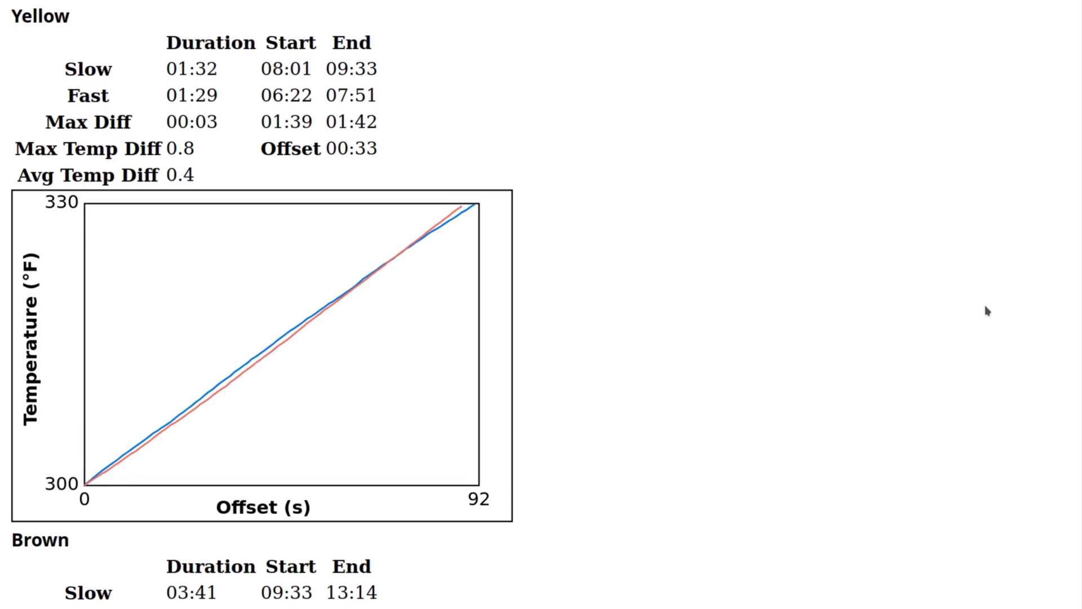
pyautogui.scroll(-9, 1033, 570)
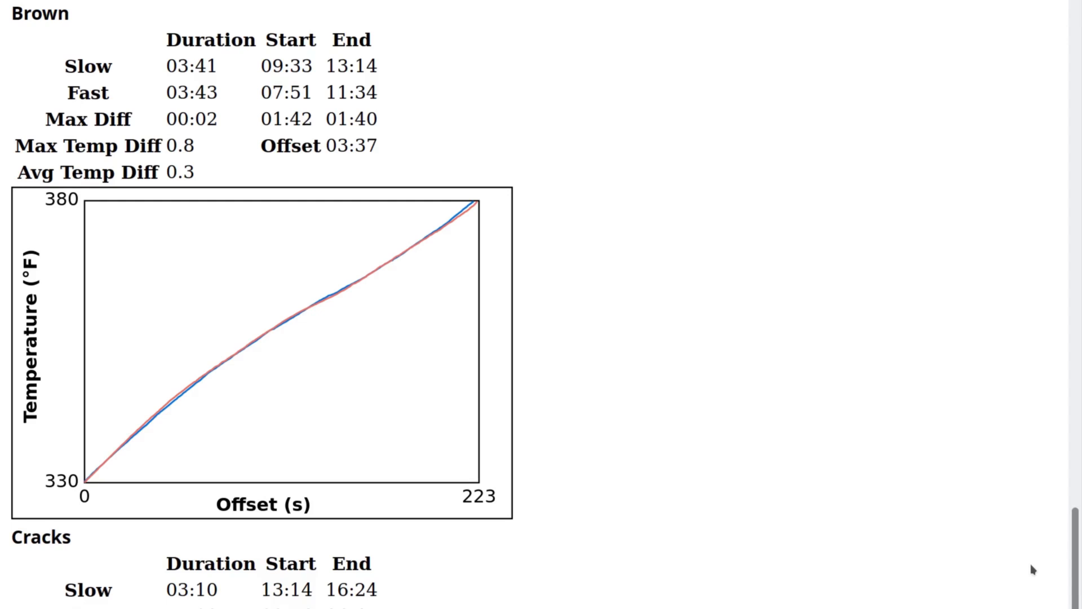
pyautogui.scroll(-9, 981, 583)
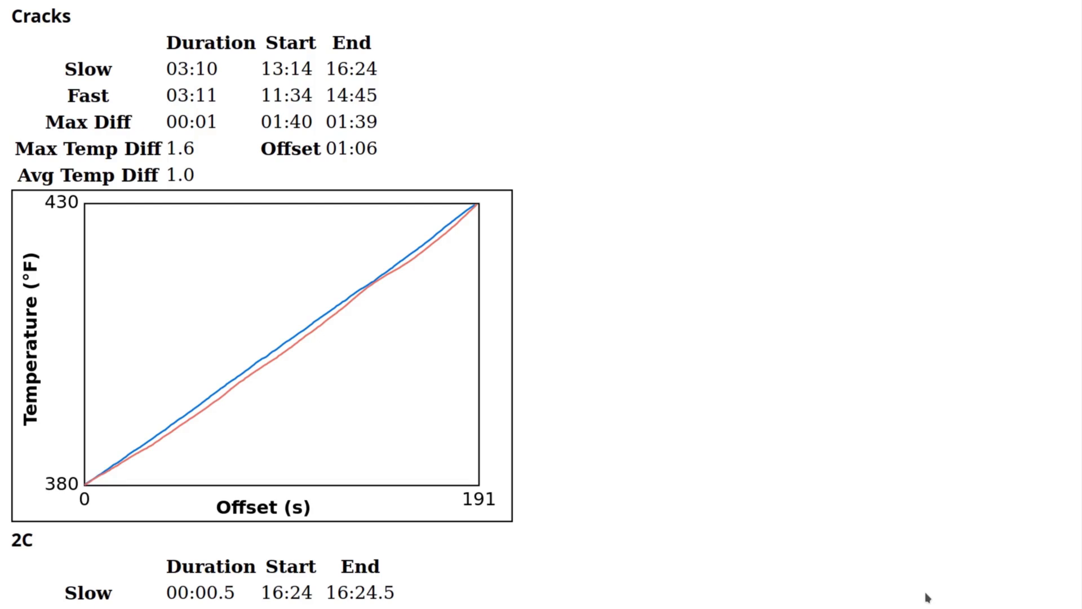
pyautogui.moveTo(928, 598); pyautogui.dragTo(873, 137)
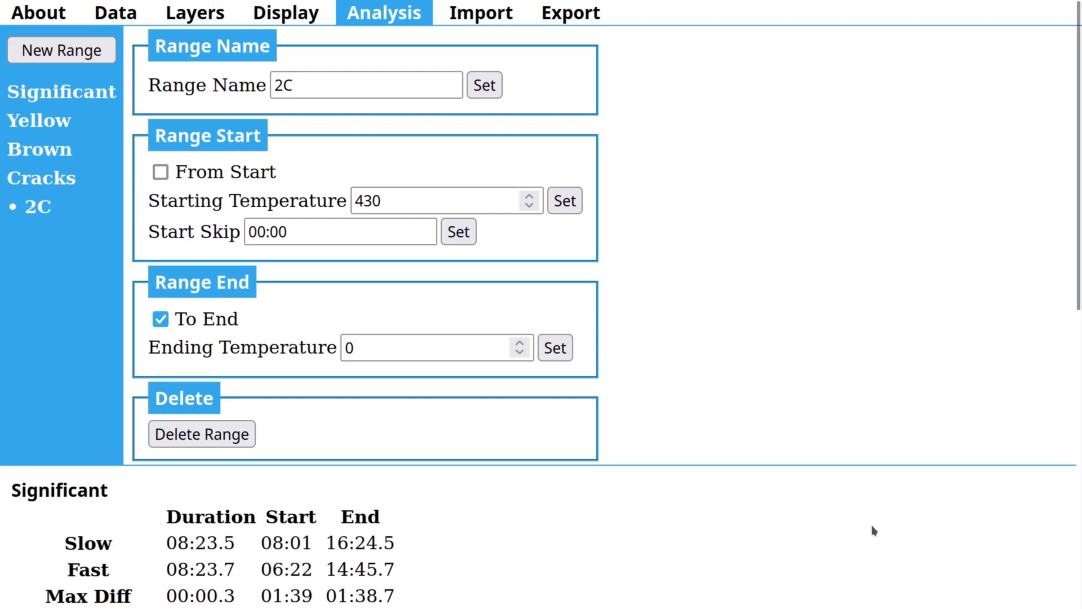
# Open the CRUCS support page from the program's information section
pyautogui.click(63, 17)
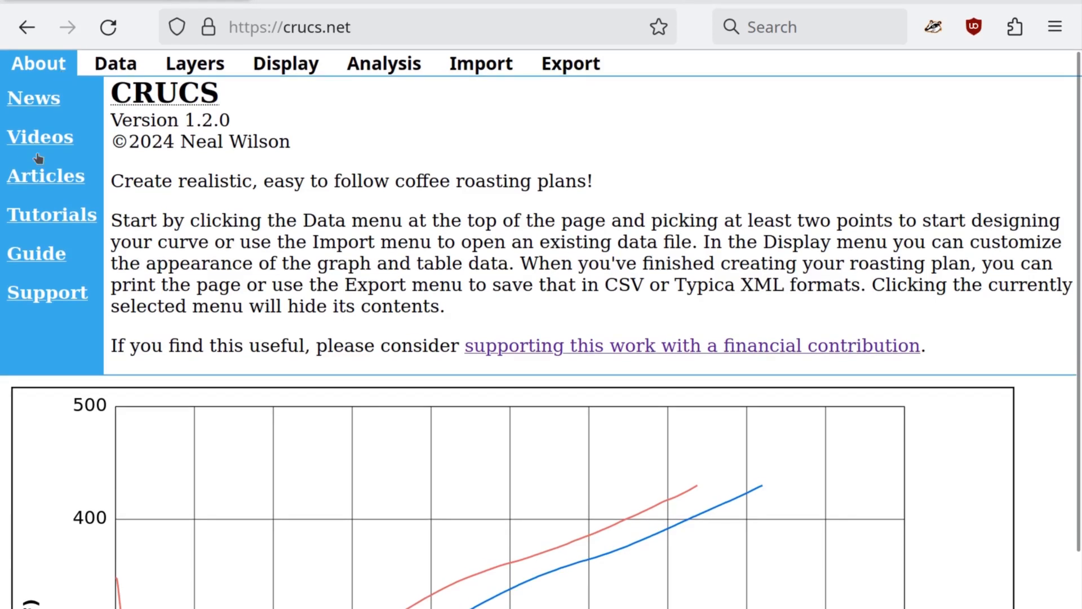
pyautogui.click(40, 302)
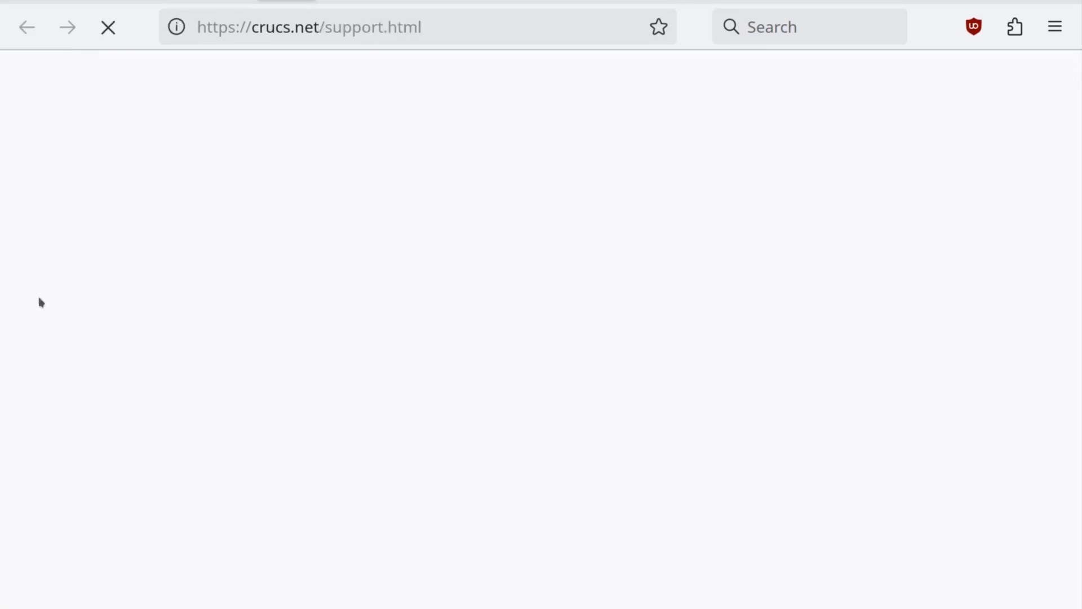